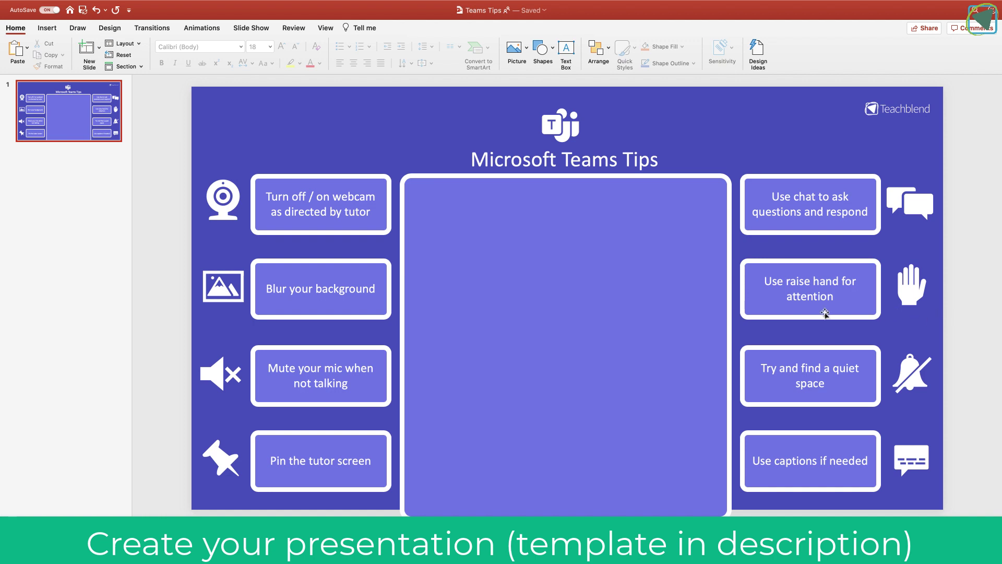
Select the empty central presenter placeholder on the 'Microsoft Teams Tips' slide
{"action": "left_click", "coordinate": [605, 309]}
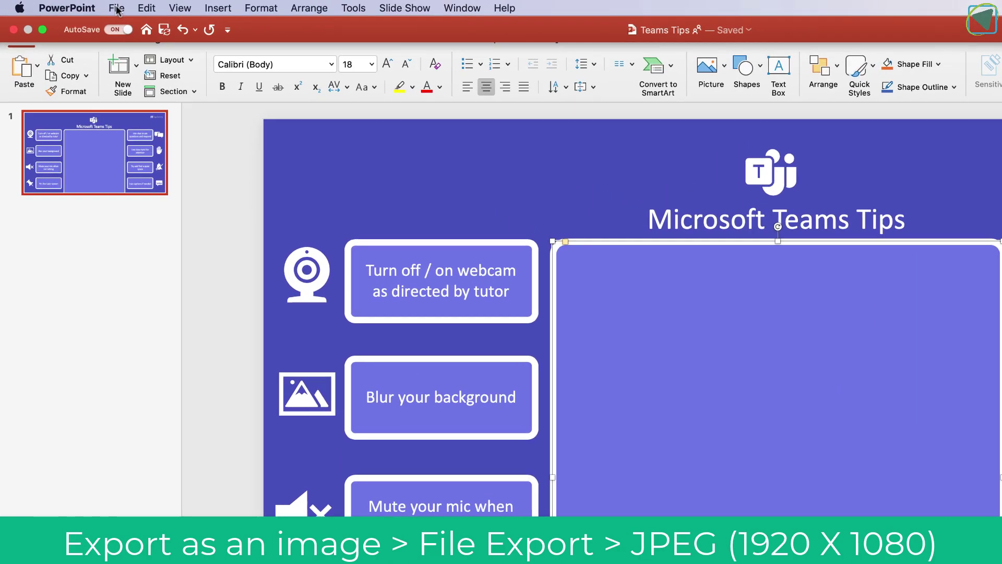
Export only the current slide as a 1920 × 1080 JPEG named 'Teams Tips'
{"action": "left_click", "coordinate": [85, 6]}
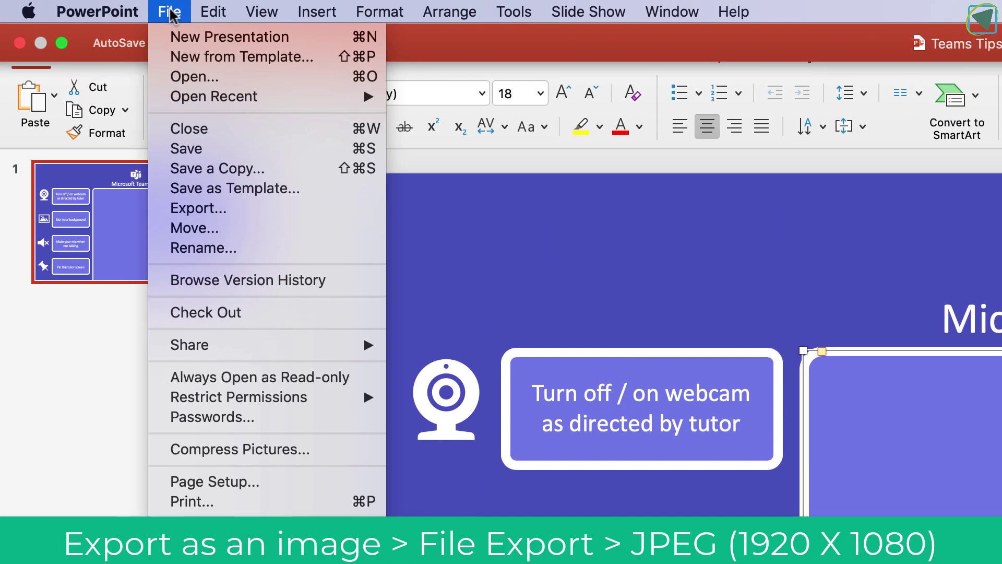
{"action": "left_click", "coordinate": [247, 211]}
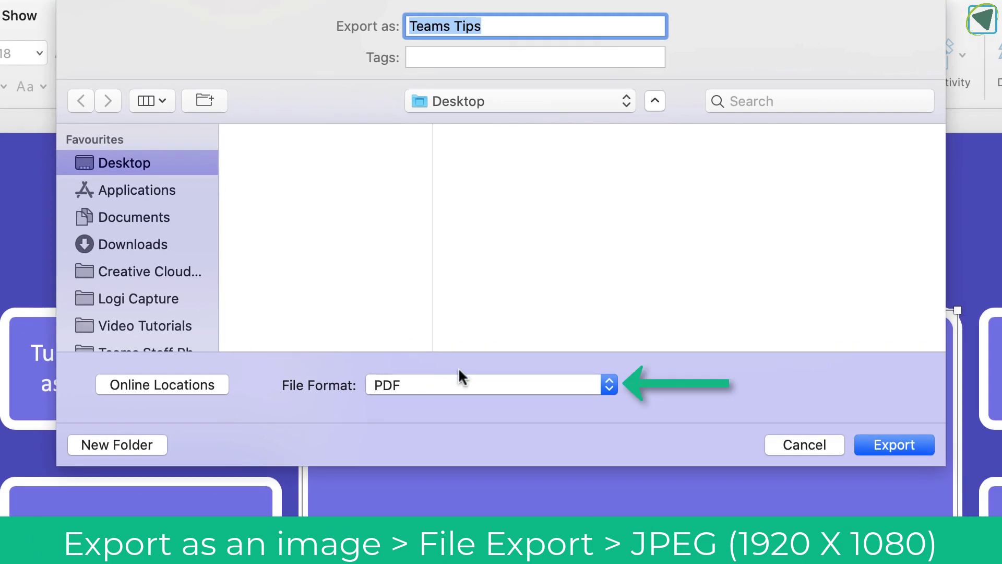
{"action": "left_click", "coordinate": [492, 379]}
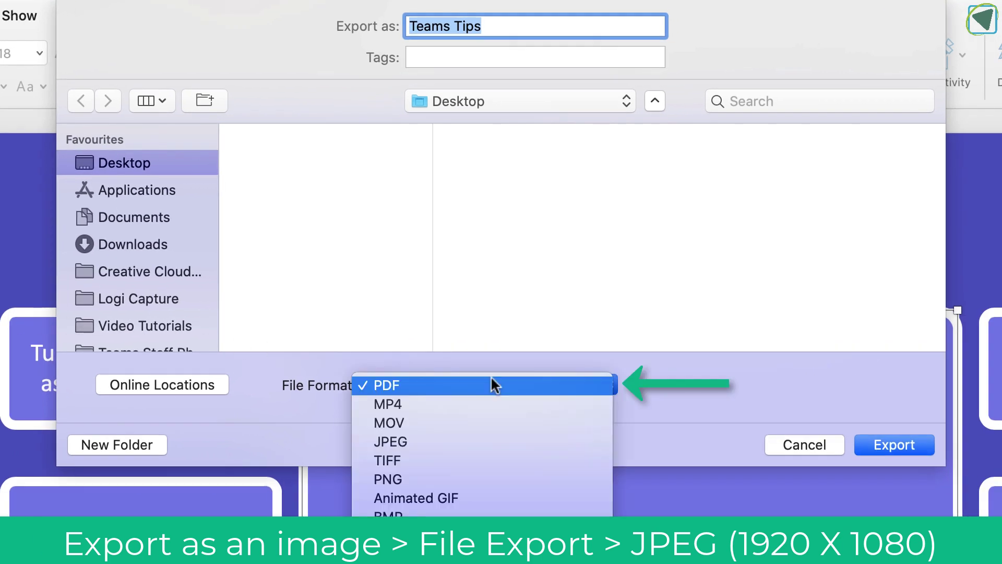
{"action": "left_click", "coordinate": [491, 440]}
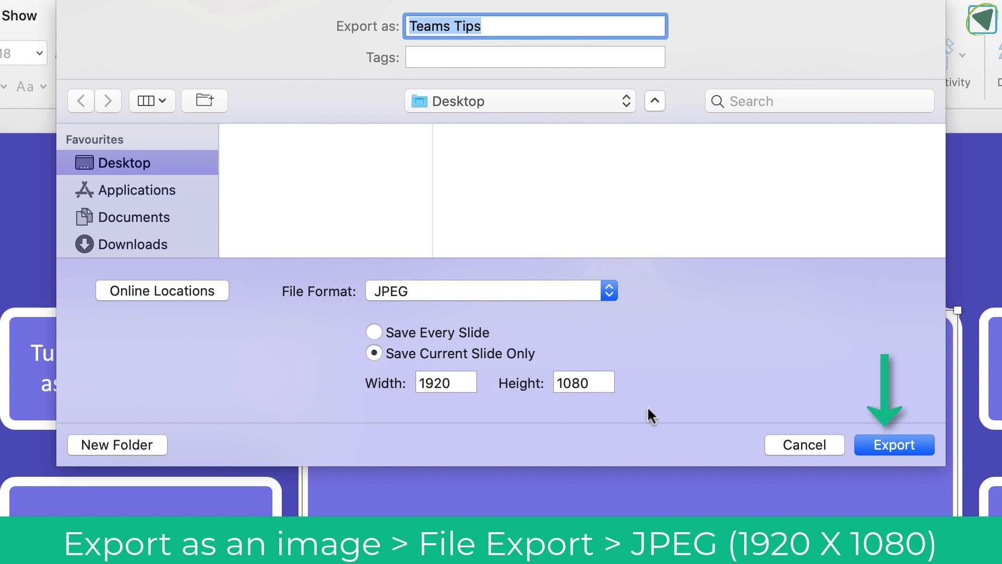
{"action": "left_click", "coordinate": [875, 438]}
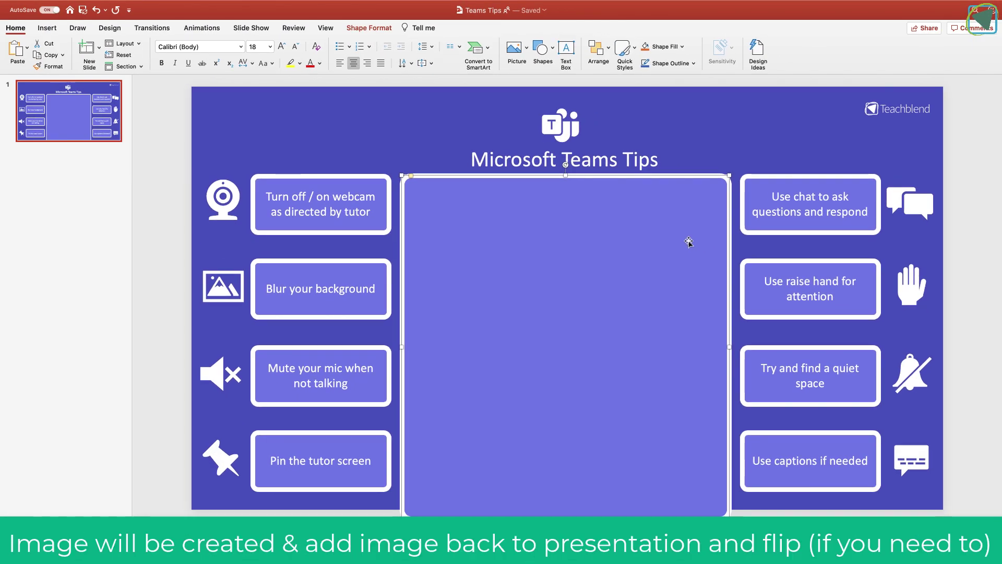
Exit full screen and open Teams Tips.jpg from the Desktop folder to check it
{"action": "mouse_move", "coordinate": [25, 3]}
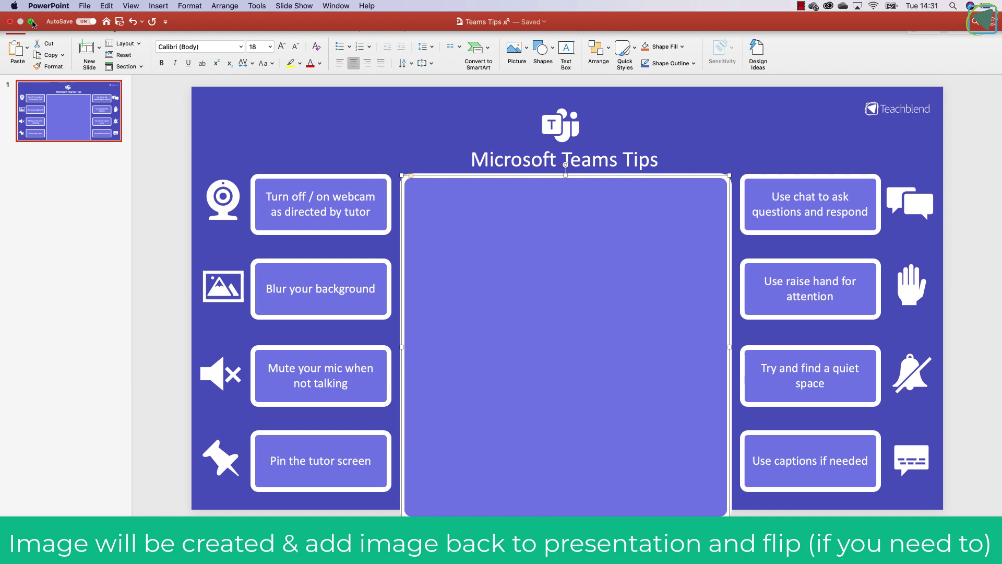
{"action": "left_click", "coordinate": [32, 22]}
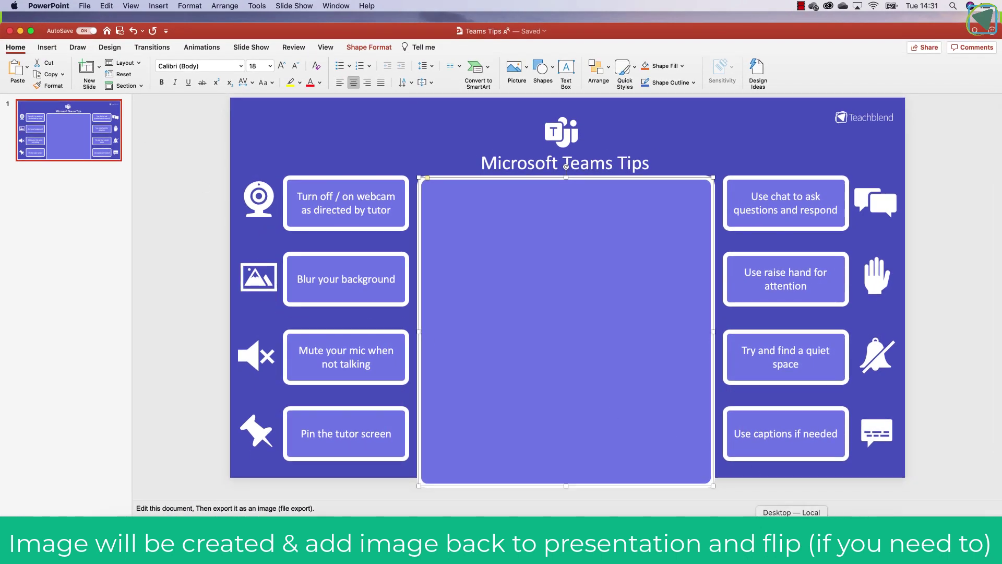
{"action": "left_click", "coordinate": [792, 543]}
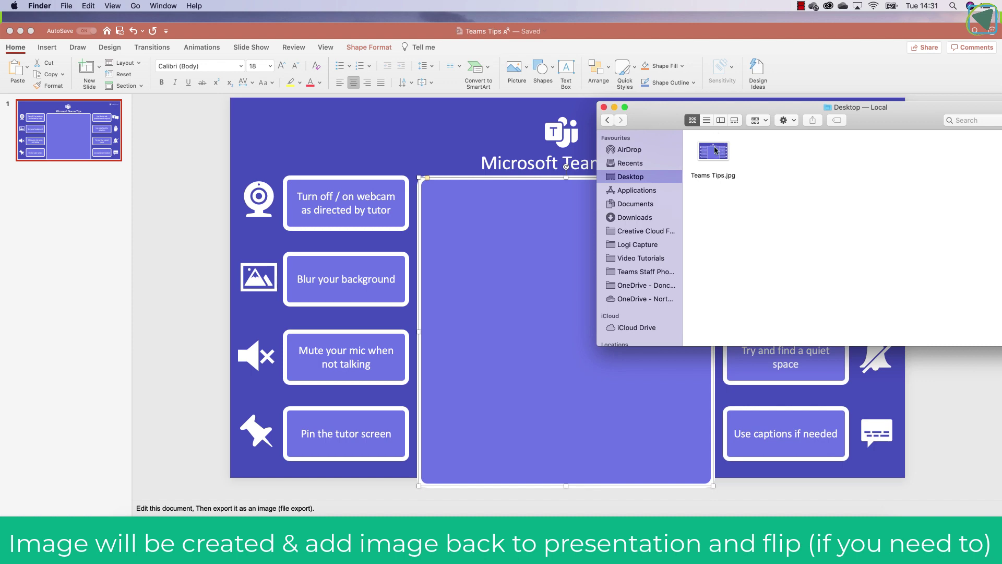
{"action": "double_click", "coordinate": [713, 151]}
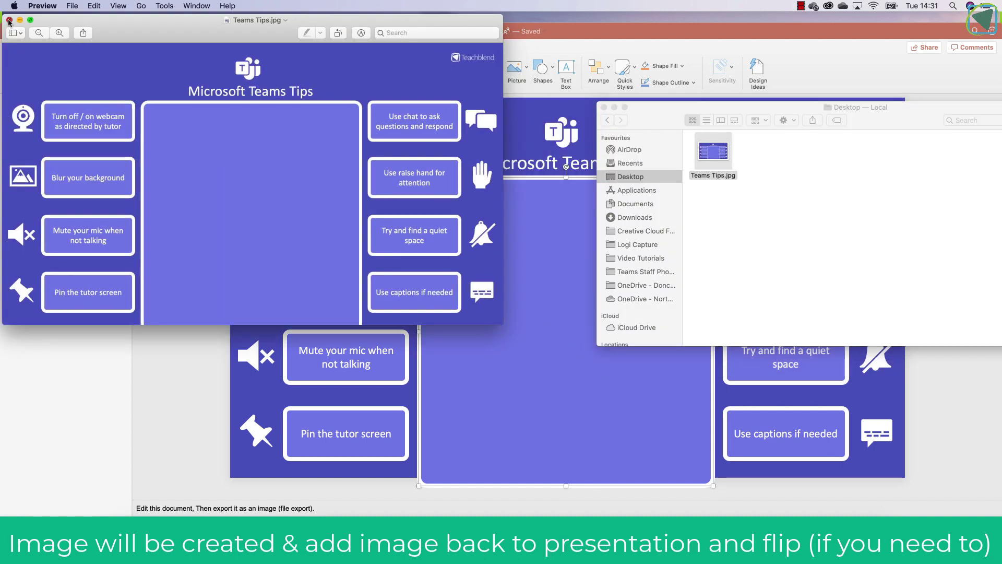
Close the image preview and bring PowerPoint back to the front
{"action": "left_click", "coordinate": [10, 20]}
{"action": "left_click", "coordinate": [718, 215]}
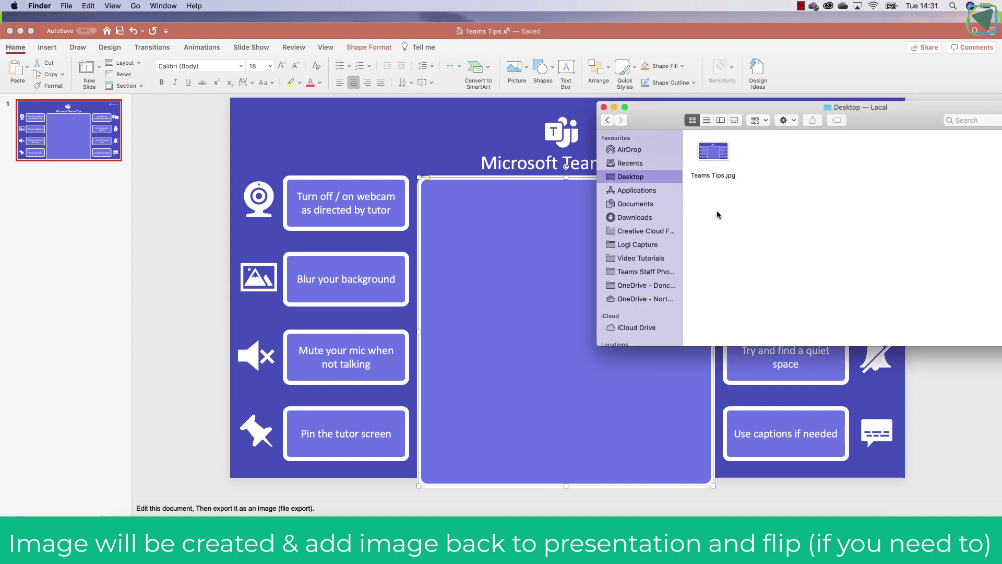
{"action": "left_click", "coordinate": [89, 207]}
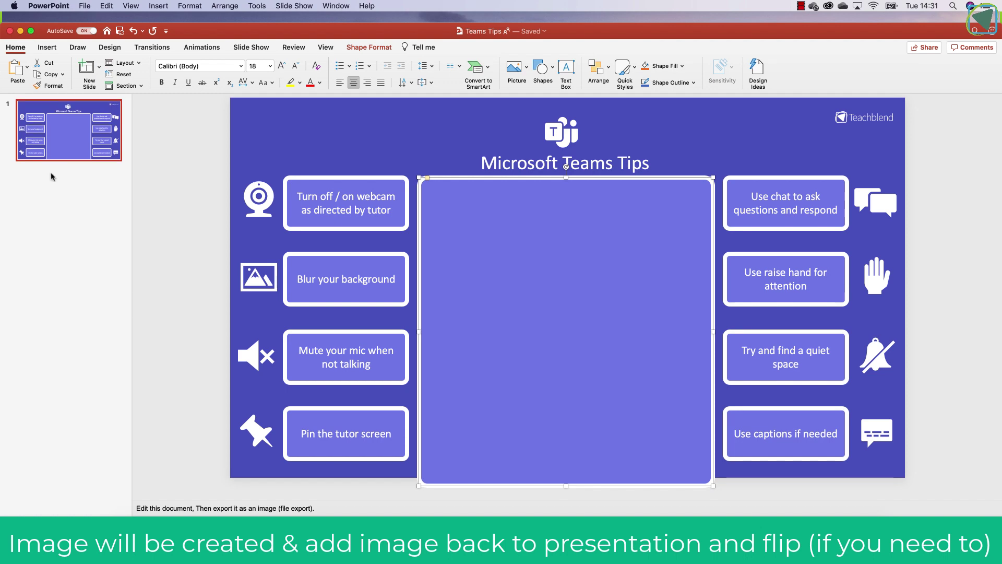
Add a new slide 2 and place Teams Tips.jpg from the Desktop folder on it
{"action": "left_click", "coordinate": [86, 68]}
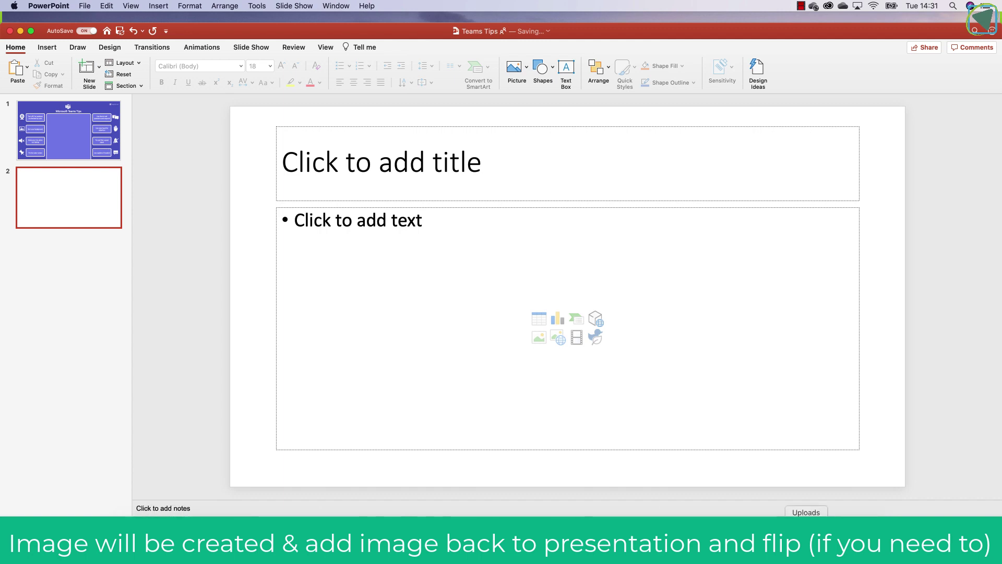
{"action": "left_click", "coordinate": [807, 543]}
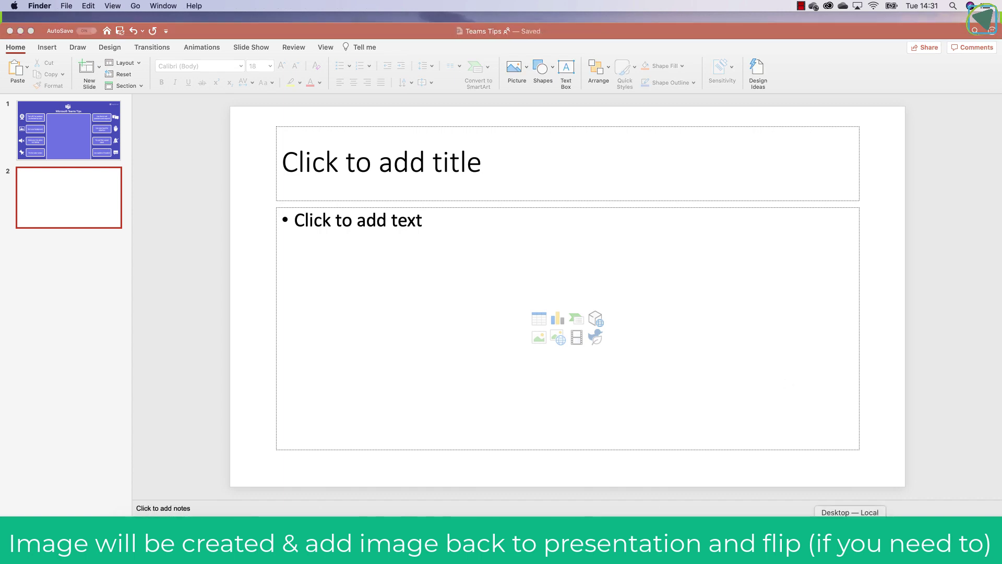
{"action": "left_click", "coordinate": [703, 151]}
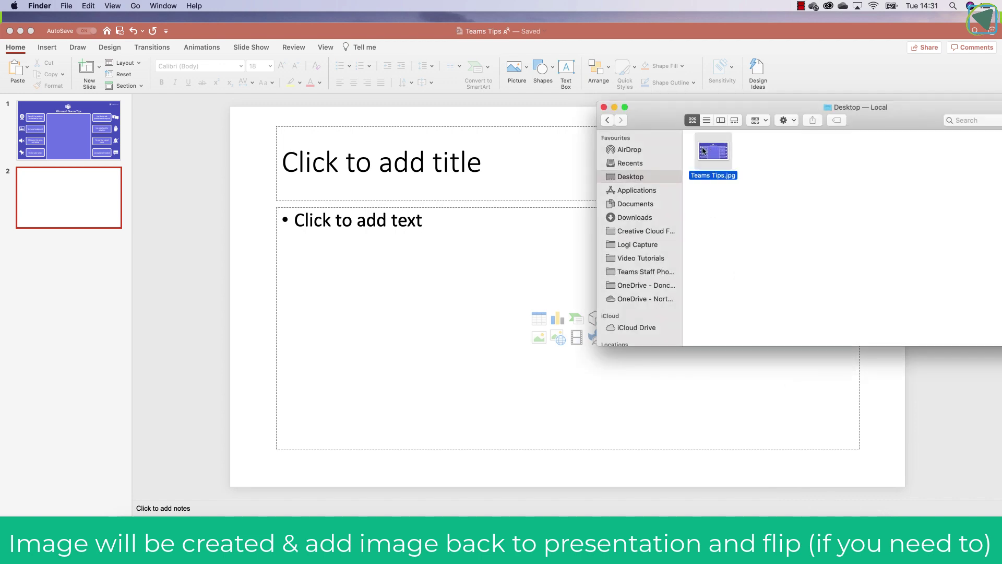
{"action": "left_click_drag", "start_coordinate": [704, 151], "coordinate": [422, 161]}
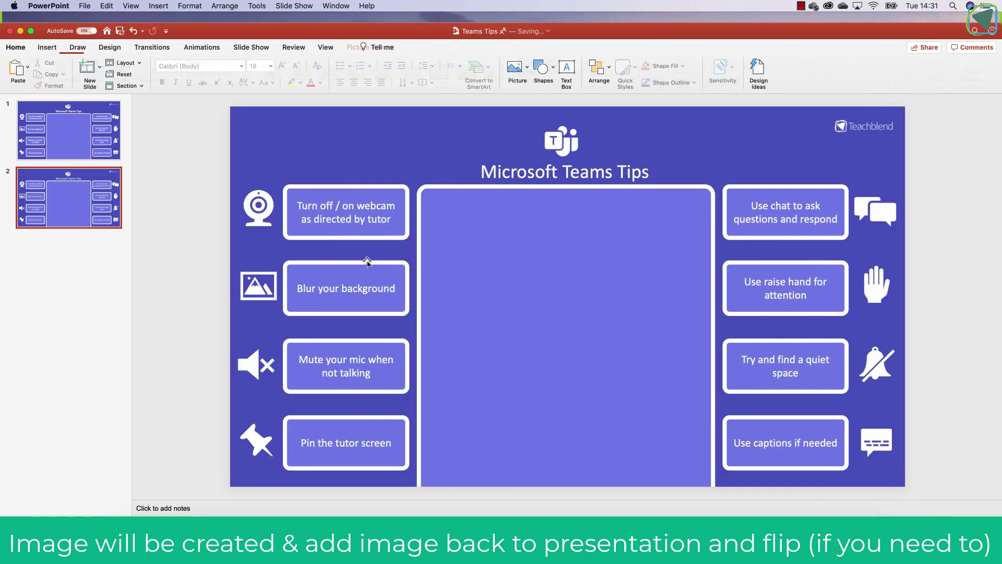
Mirror the picture horizontally and stretch it to fill the whole slide
{"action": "left_click", "coordinate": [648, 161]}
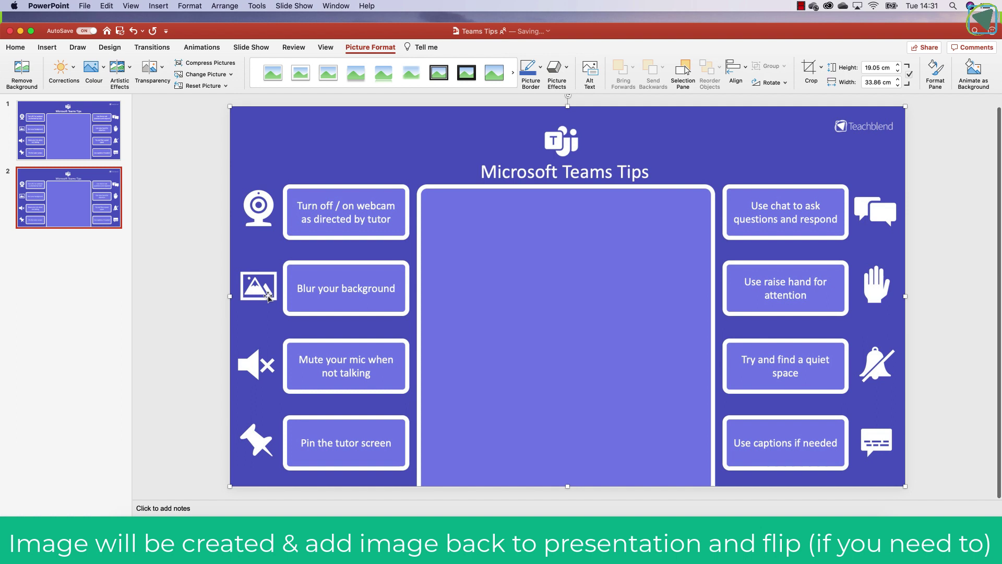
{"action": "left_click_drag", "start_coordinate": [909, 298], "coordinate": [141, 324]}
{"action": "left_click_drag", "start_coordinate": [179, 290], "coordinate": [953, 313]}
{"action": "left_click", "coordinate": [953, 316]}
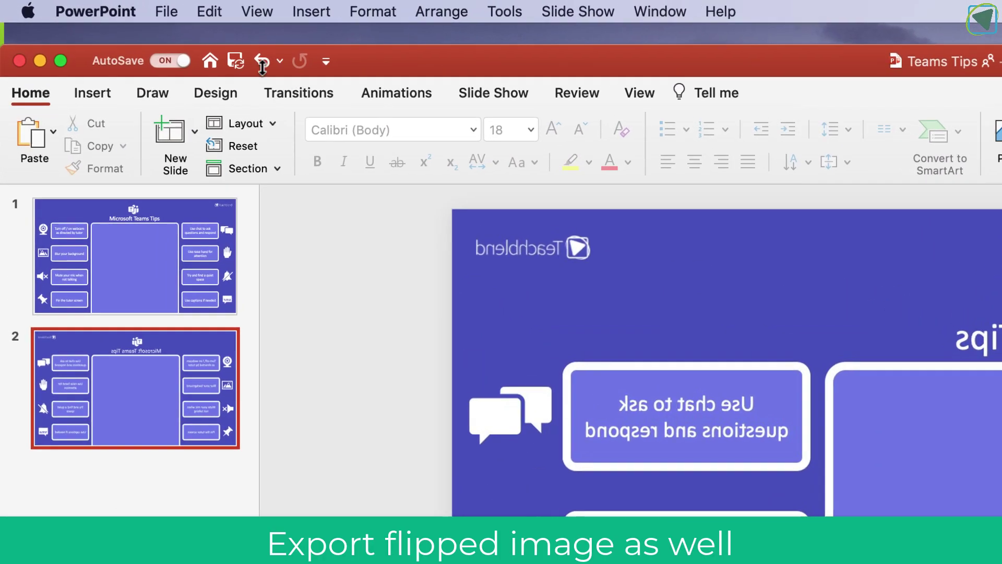
Export the flipped slide alone as a JPEG named 'Teams Tips flipped'
{"action": "left_click", "coordinate": [166, 11]}
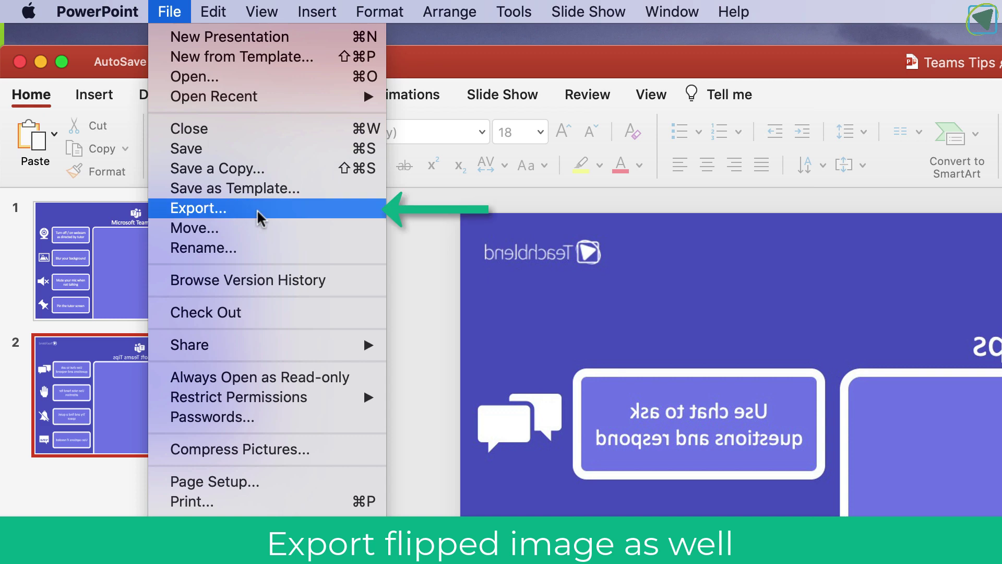
{"action": "left_click", "coordinate": [260, 215]}
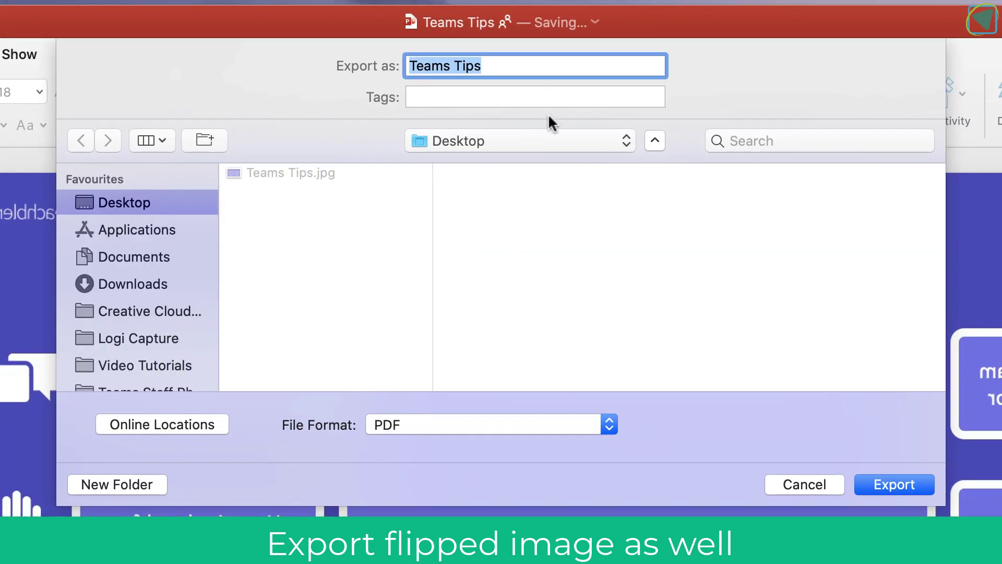
{"action": "left_click", "coordinate": [519, 64]}
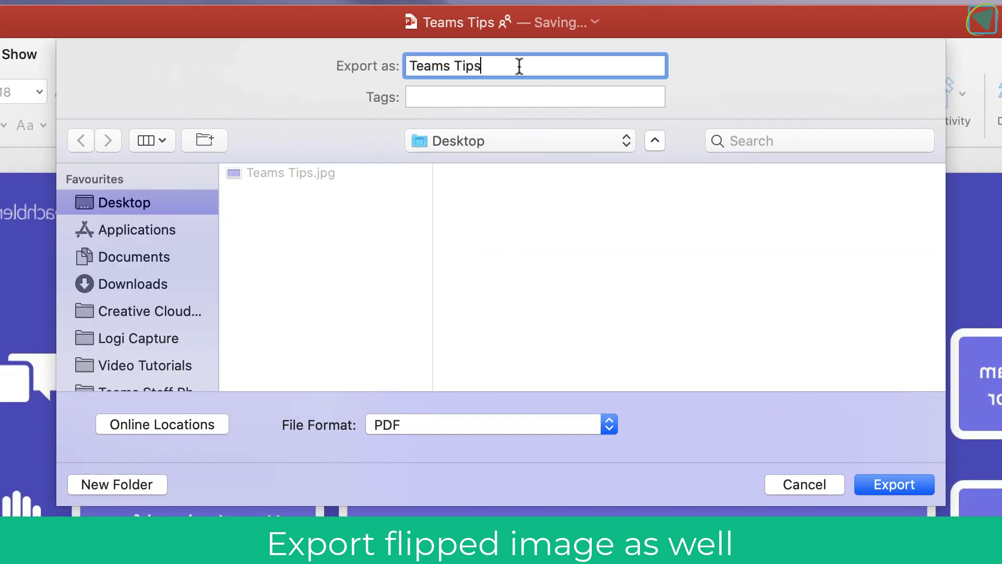
{"action": "type", "text": "flipped"}
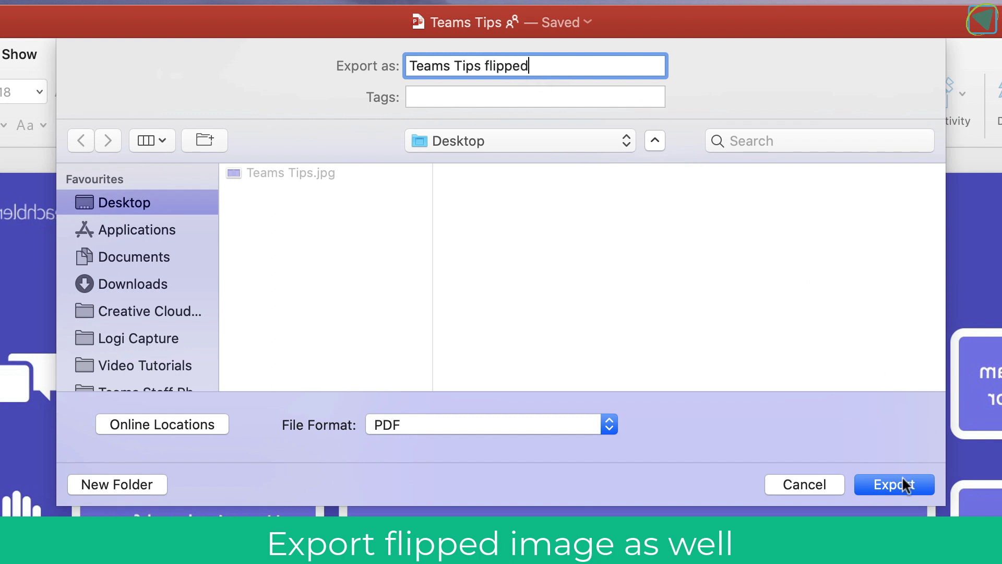
{"action": "left_click", "coordinate": [606, 427]}
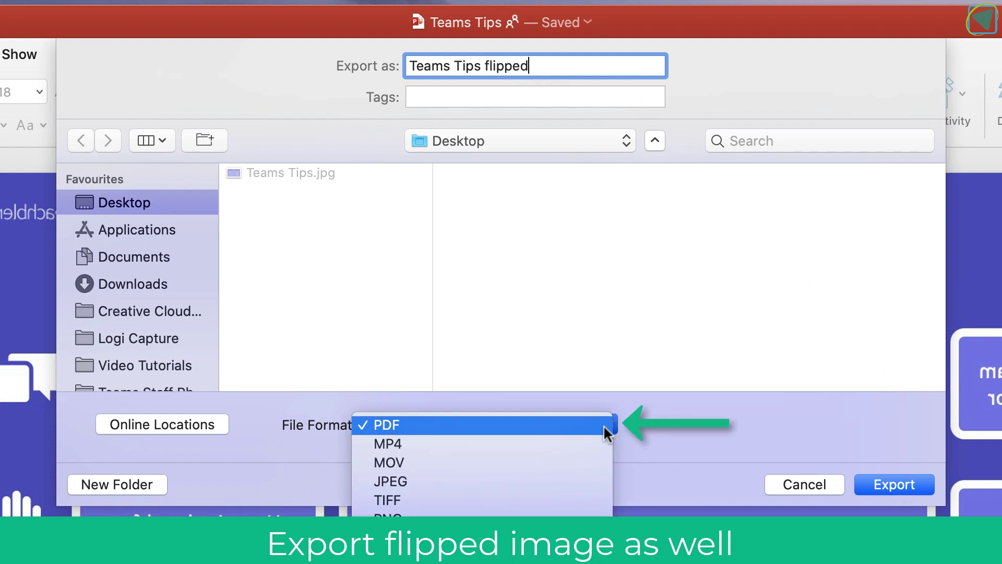
{"action": "left_click", "coordinate": [570, 480]}
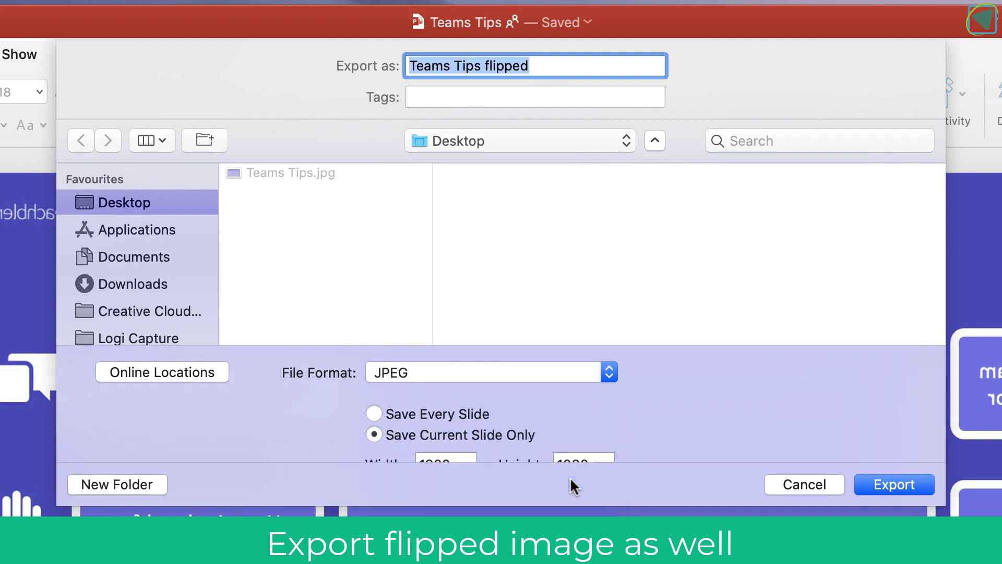
{"action": "left_click", "coordinate": [888, 478]}
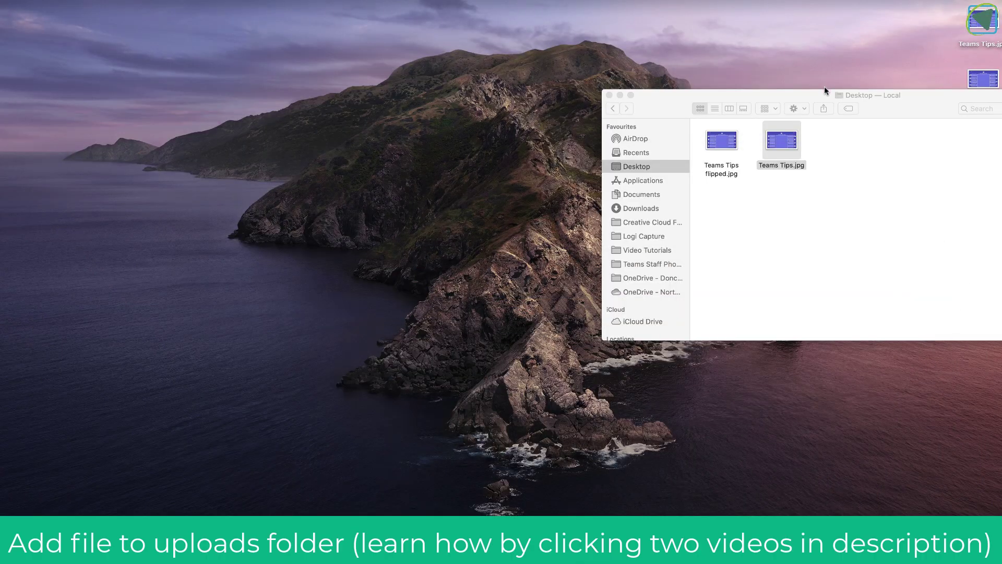
Preview Teams Tips flipped.jpg and Teams Tips.jpg from the Desktop folder
{"action": "left_click_drag", "start_coordinate": [740, 95], "coordinate": [570, 104]}
{"action": "double_click", "coordinate": [547, 150]}
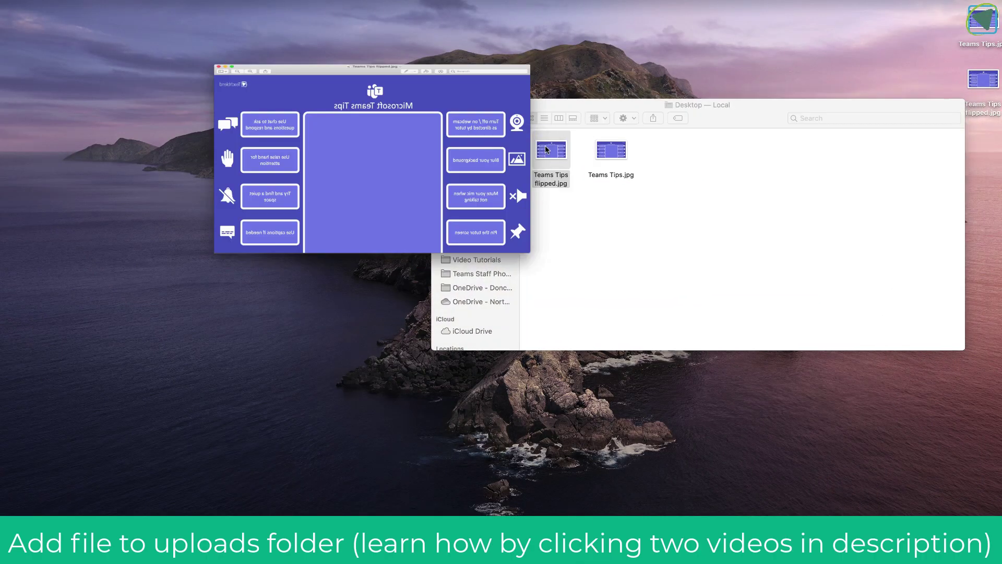
{"action": "left_click", "coordinate": [1, 6]}
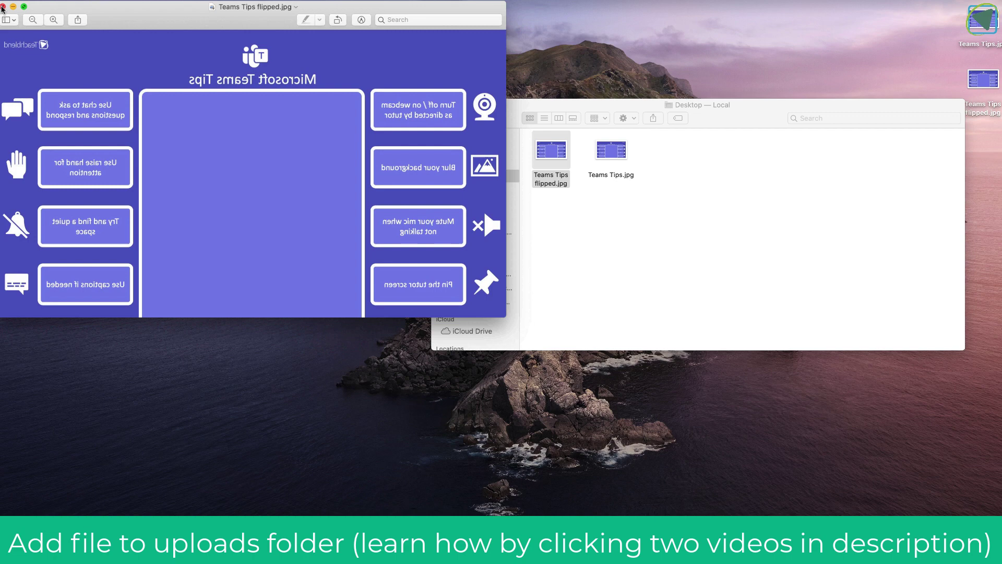
{"action": "double_click", "coordinate": [625, 151]}
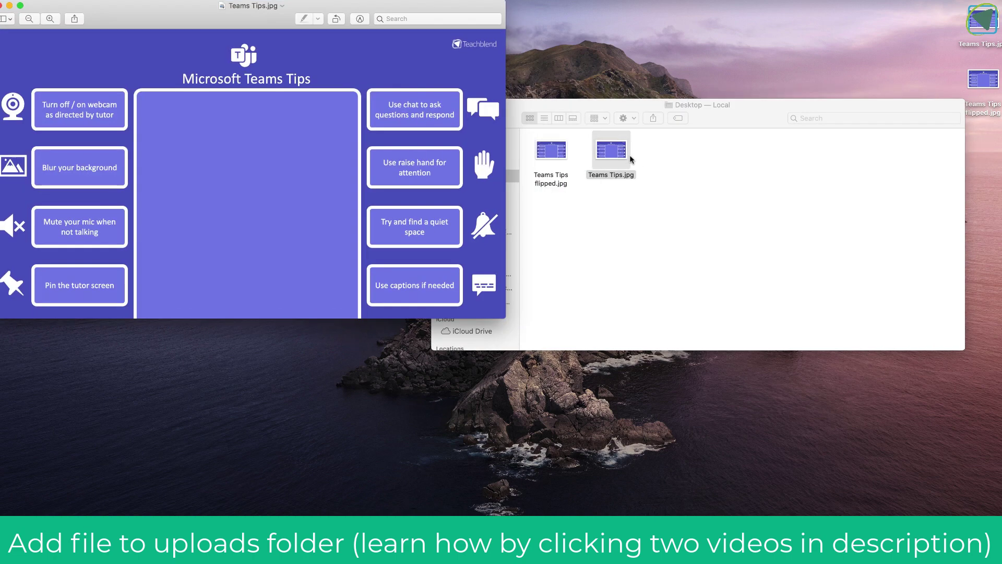
{"action": "left_click", "coordinate": [2, 6]}
{"action": "left_click_drag", "start_coordinate": [731, 113], "coordinate": [559, 138]}
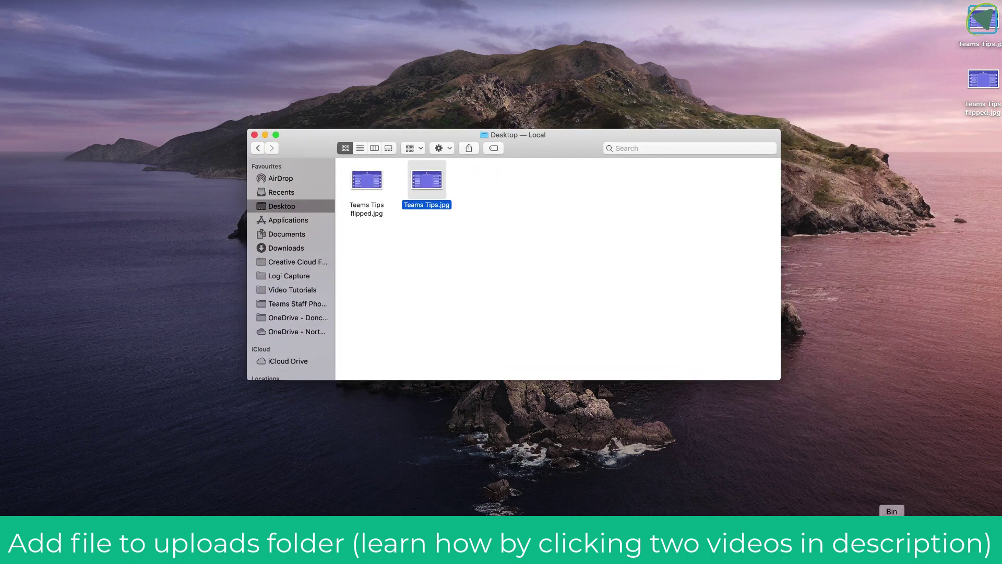
Open the Uploads folder and move both Teams Tips images into it from the Desktop
{"action": "left_click", "coordinate": [832, 541]}
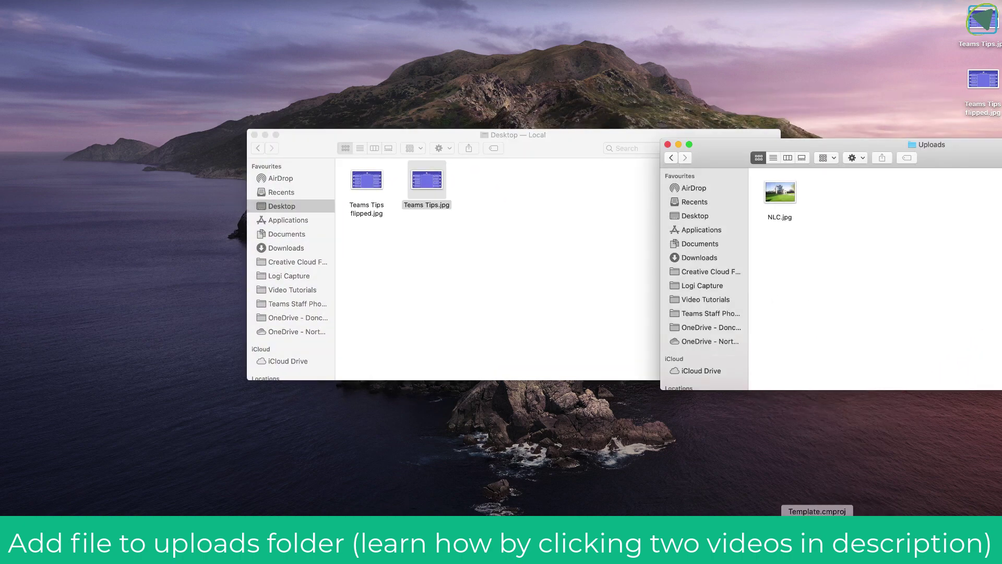
{"action": "left_click", "coordinate": [547, 277]}
{"action": "left_click_drag", "start_coordinate": [547, 278], "coordinate": [352, 161]}
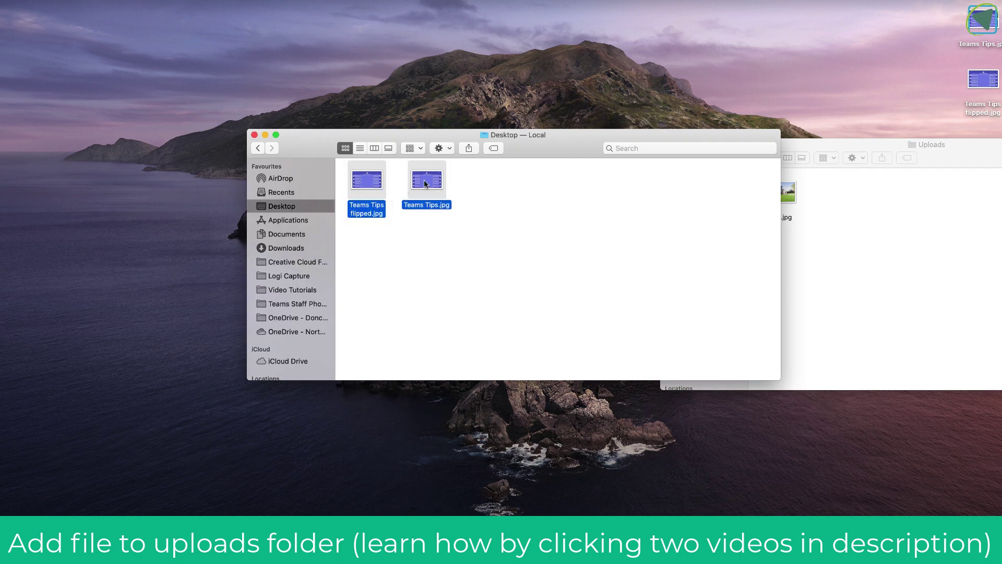
{"action": "left_click_drag", "start_coordinate": [425, 183], "coordinate": [895, 251]}
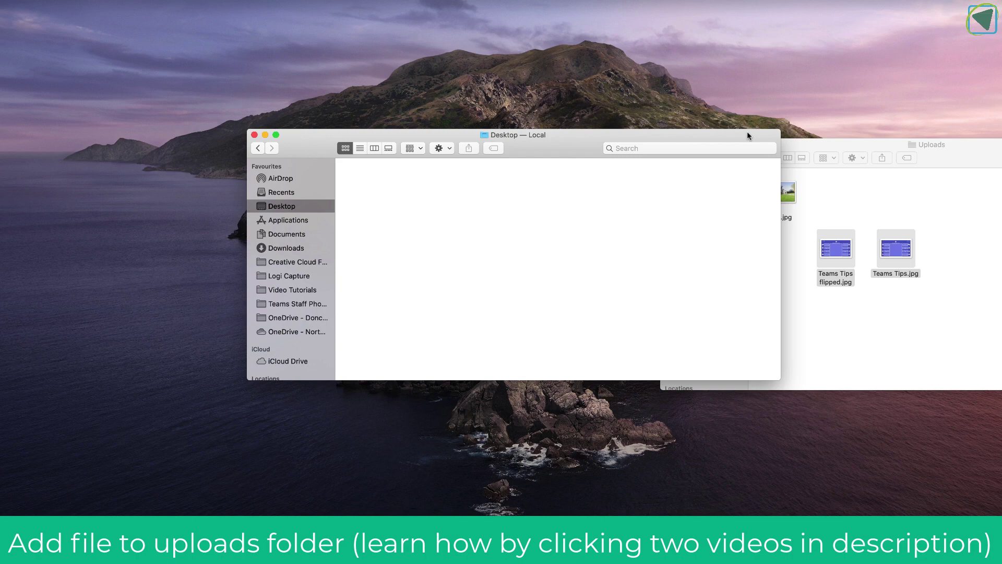
{"action": "left_click_drag", "start_coordinate": [747, 132], "coordinate": [618, 141]}
{"action": "left_click_drag", "start_coordinate": [904, 255], "coordinate": [273, 189]}
{"action": "left_click", "coordinate": [349, 202]}
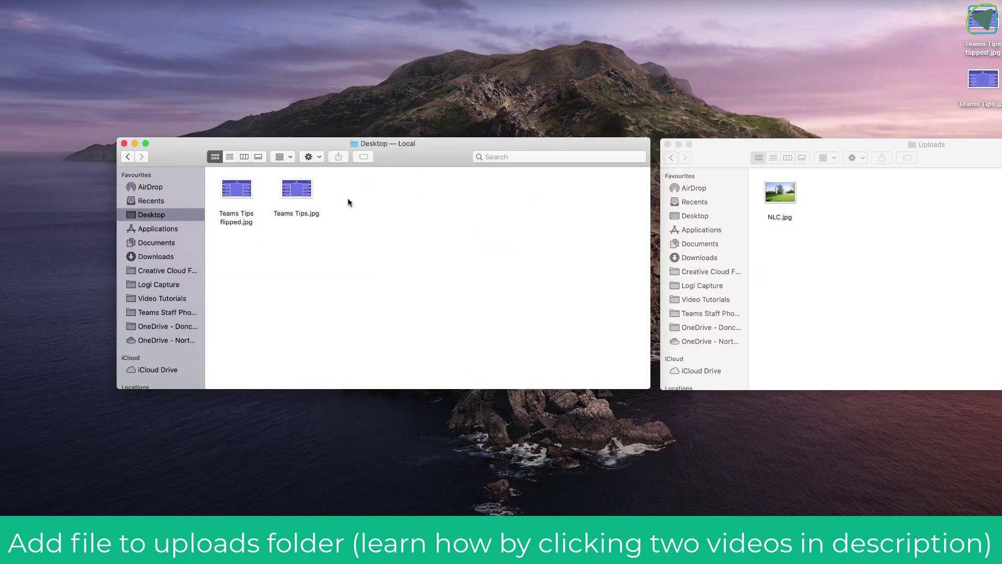
{"action": "left_click_drag", "start_coordinate": [373, 238], "coordinate": [820, 185]}
{"action": "left_click", "coordinate": [867, 261]}
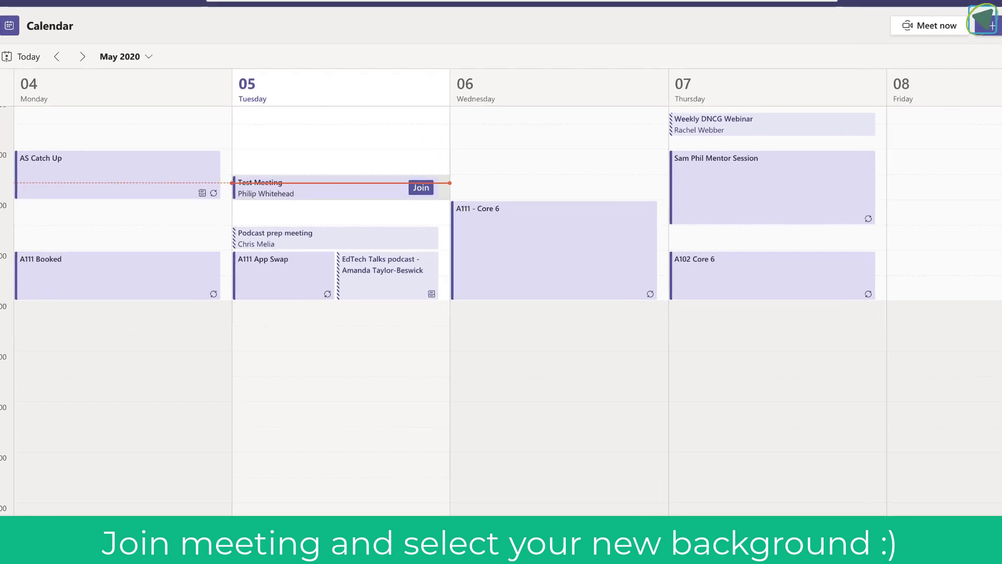
On Test Meeting's join screen, enable background effects and choose the unmirrored Teams Tips background
{"action": "left_click", "coordinate": [396, 208]}
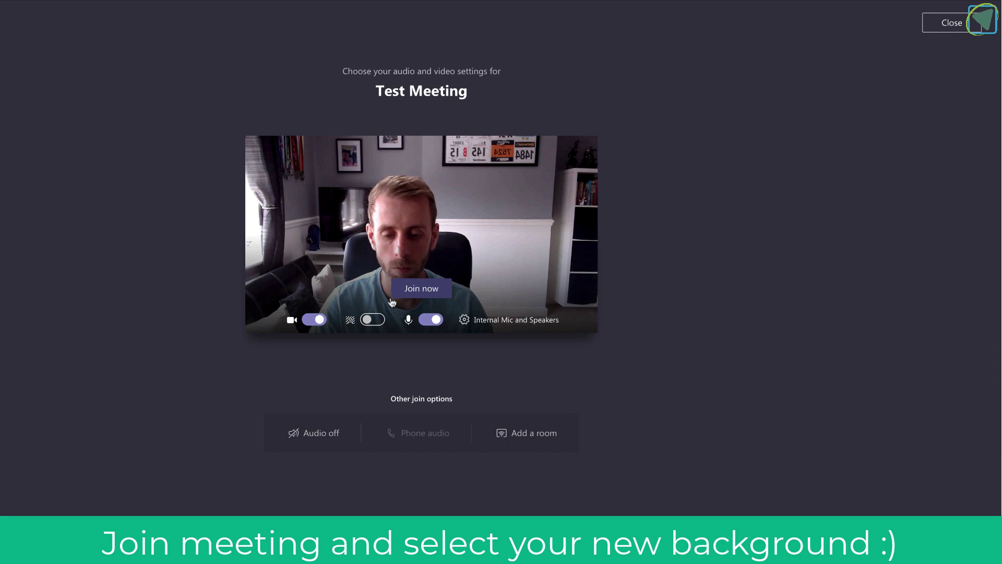
{"action": "left_click", "coordinate": [372, 319]}
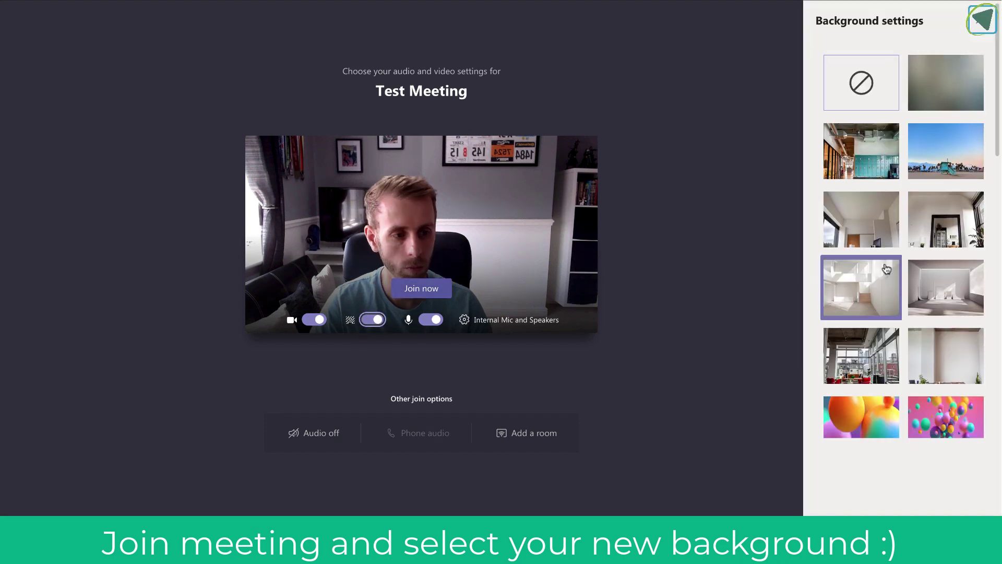
{"action": "scroll", "coordinate": [887, 269], "scroll_direction": "down", "scroll_amount": 10}
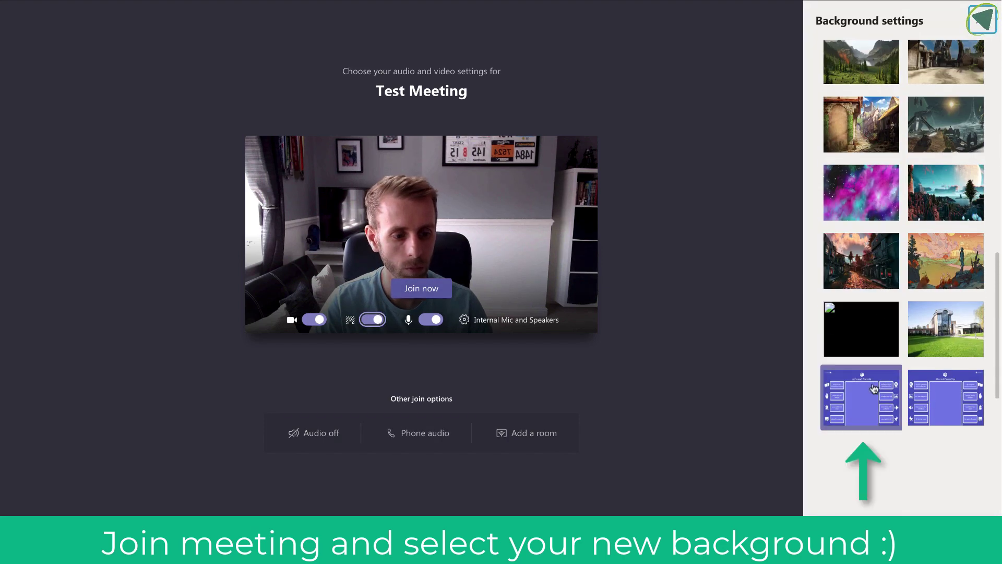
{"action": "left_click", "coordinate": [874, 388]}
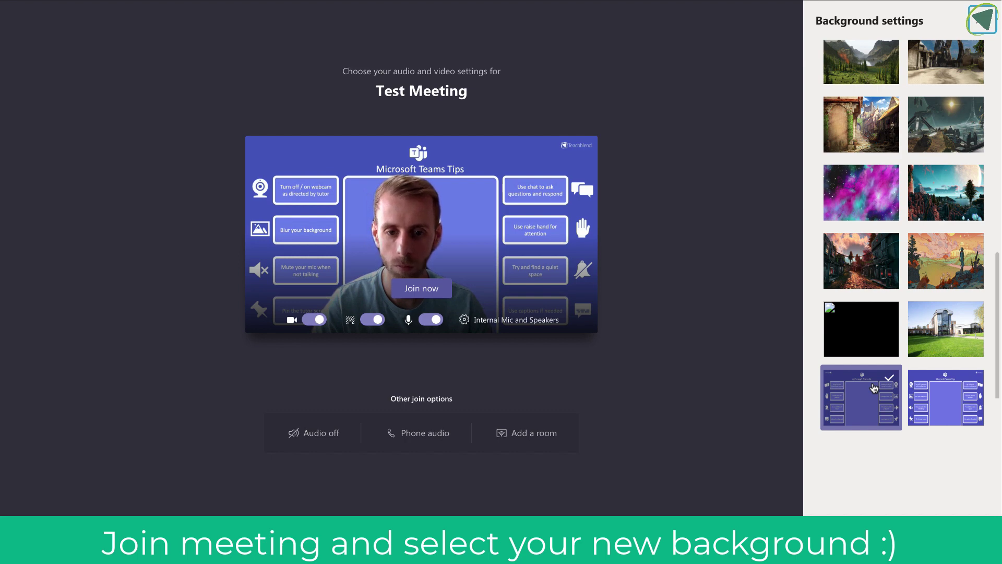
{"action": "left_click", "coordinate": [976, 397]}
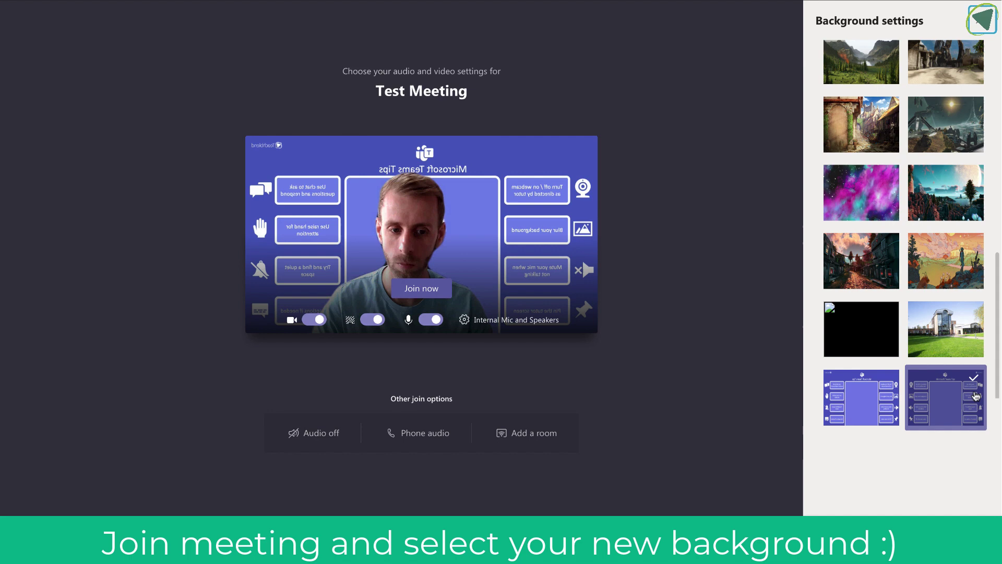
{"action": "left_click", "coordinate": [883, 410]}
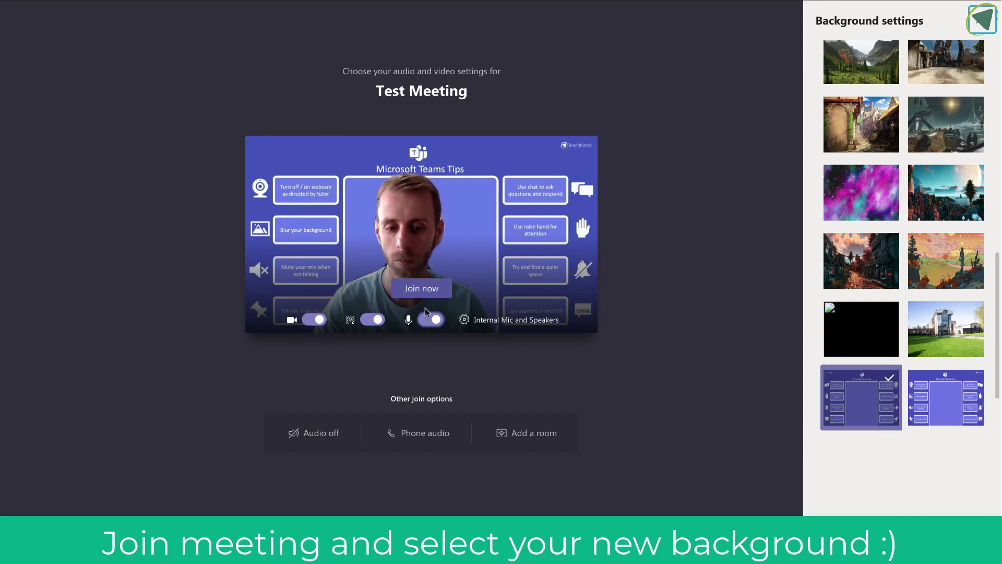
Join Test Meeting with the Teams Tips slide as the video background
{"action": "left_click", "coordinate": [427, 289]}
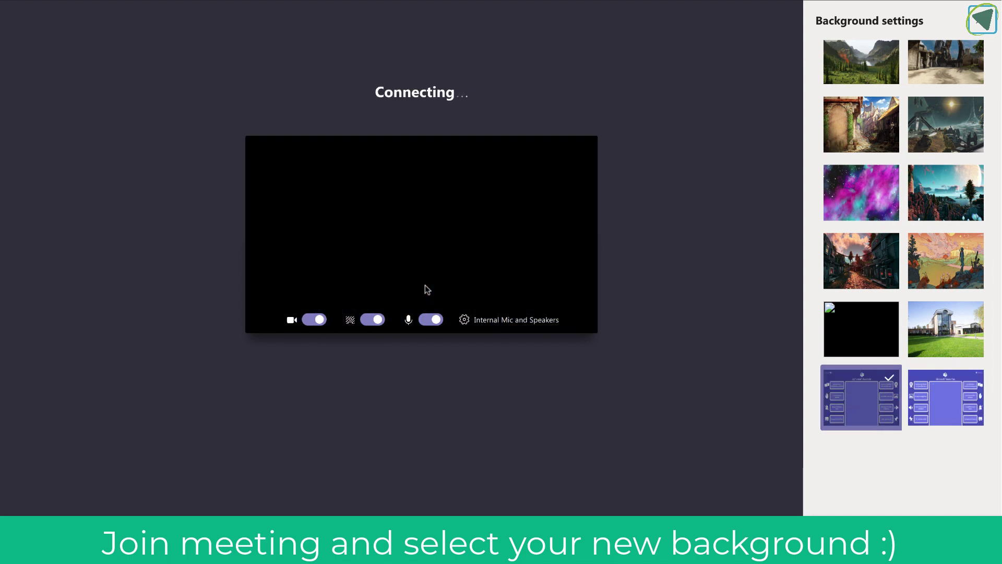